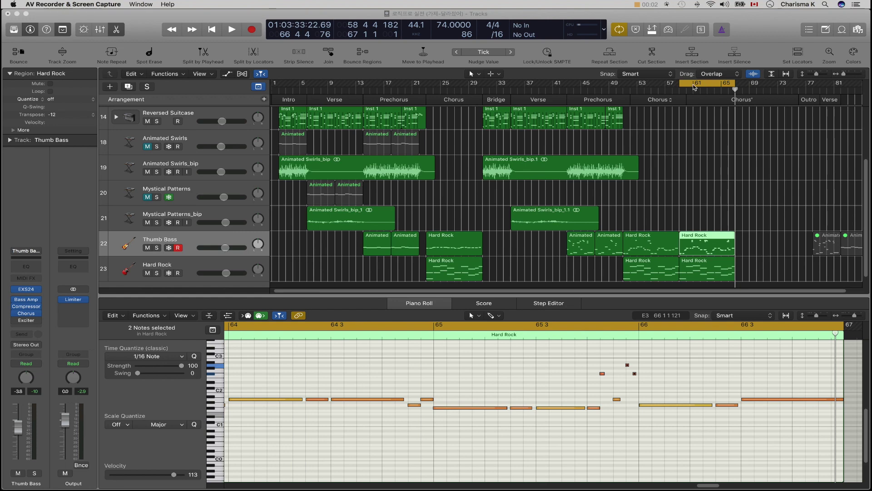
Move the cycle range to the song's start, ending at bar 10, and look over the tracks below Vocals.
{"action": "scroll", "coordinate": [465, 133], "scroll_direction": "up", "scroll_amount": 5}
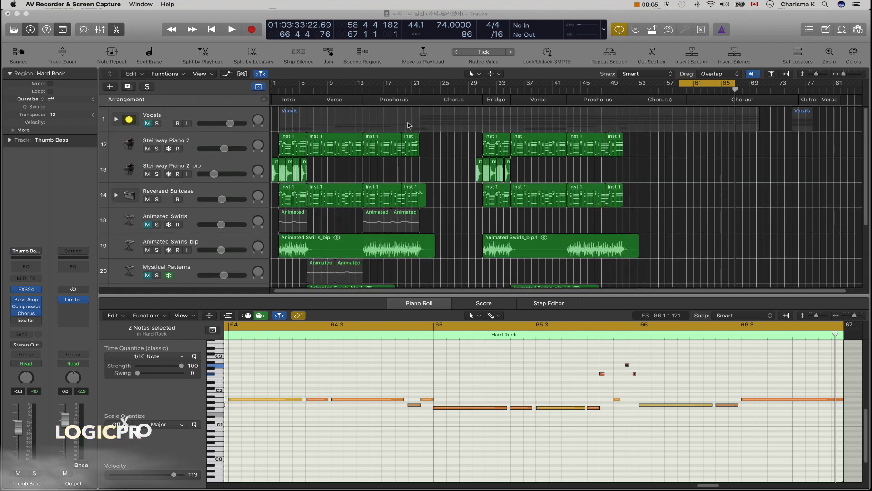
{"action": "left_click_drag", "start_coordinate": [686, 83], "coordinate": [285, 93]}
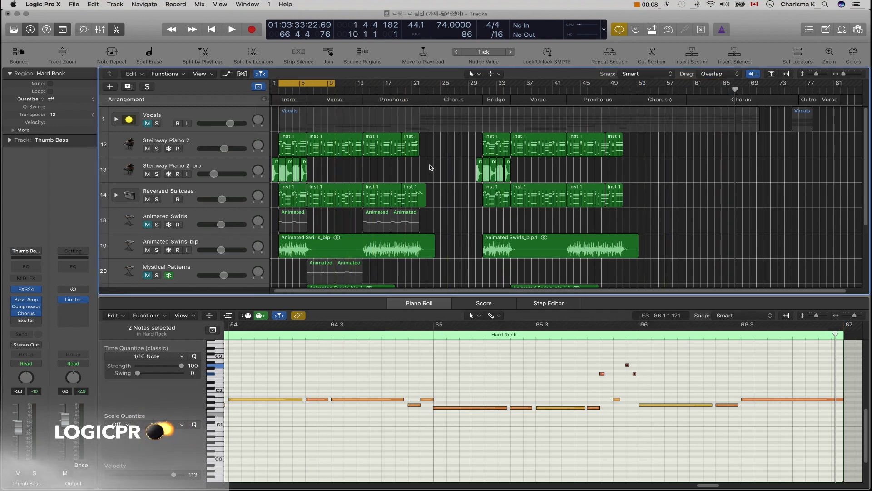
{"action": "scroll", "coordinate": [431, 167], "scroll_direction": "down", "scroll_amount": 3}
{"action": "scroll", "coordinate": [436, 171], "scroll_direction": "down", "scroll_amount": 2}
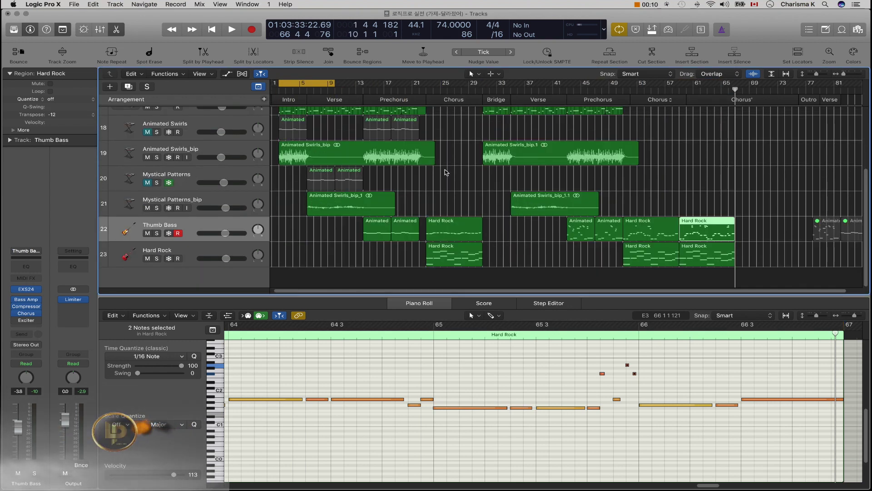
{"action": "scroll", "coordinate": [447, 175], "scroll_direction": "up", "scroll_amount": 3}
{"action": "scroll", "coordinate": [449, 179], "scroll_direction": "up", "scroll_amount": 1}
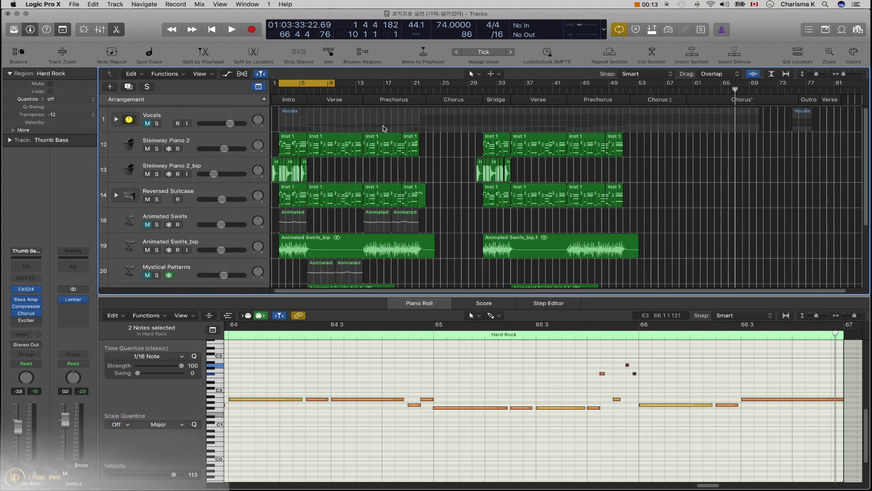
Extend the cycle range so it runs from bar 1 to bar 31, and look through the arrangement's tracks.
{"action": "left_click_drag", "start_coordinate": [337, 87], "coordinate": [483, 89]}
{"action": "scroll", "coordinate": [689, 169], "scroll_direction": "down", "scroll_amount": 1}
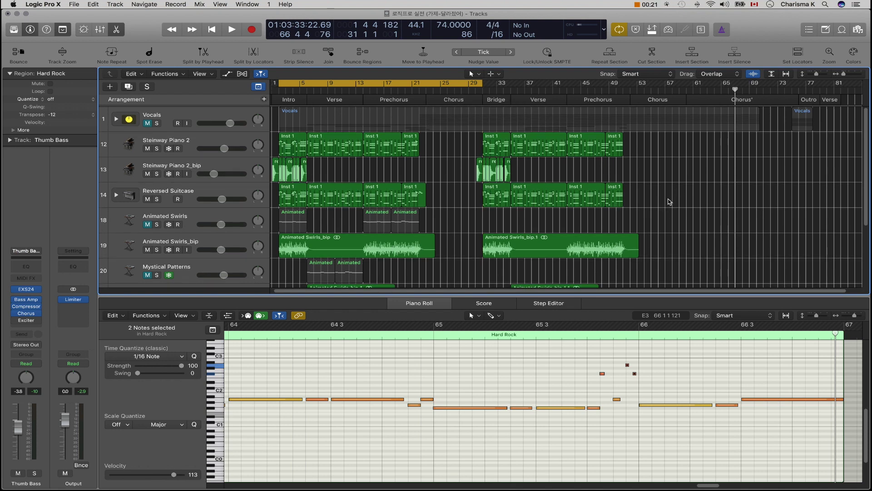
{"action": "scroll", "coordinate": [669, 202], "scroll_direction": "down", "scroll_amount": 6}
{"action": "scroll", "coordinate": [665, 196], "scroll_direction": "up", "scroll_amount": 6}
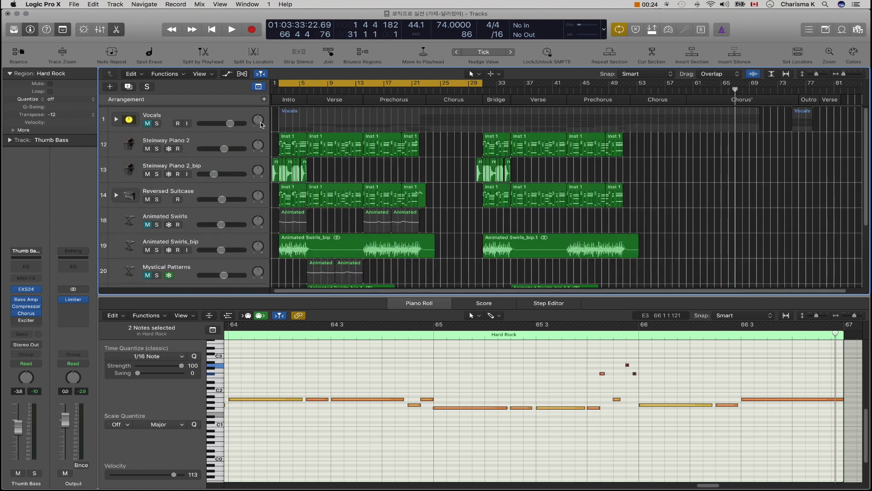
{"action": "scroll", "coordinate": [459, 180], "scroll_direction": "down", "scroll_amount": 3}
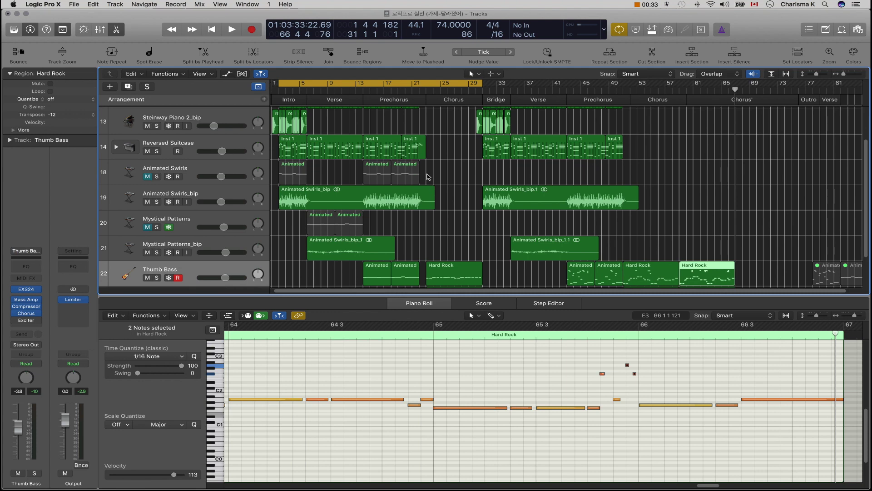
{"action": "scroll", "coordinate": [374, 148], "scroll_direction": "up", "scroll_amount": 1}
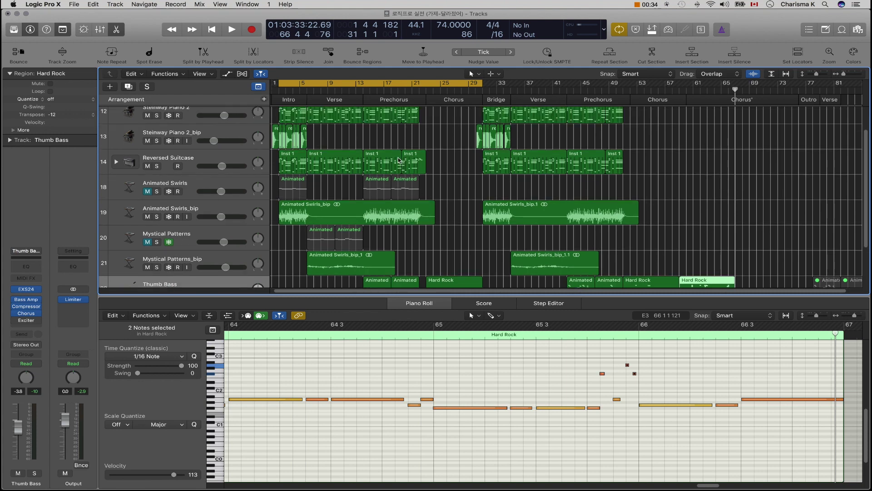
Turn off cycle mode and look over the tracks from Thumb Bass and Hard Rock back up to Vocals.
{"action": "left_click", "coordinate": [458, 87]}
{"action": "scroll", "coordinate": [404, 211], "scroll_direction": "down", "scroll_amount": 4}
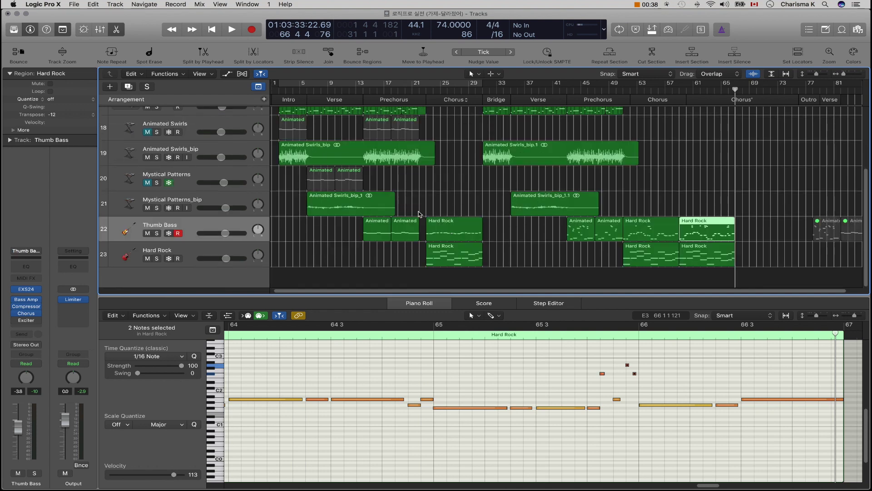
{"action": "scroll", "coordinate": [295, 236], "scroll_direction": "up", "scroll_amount": 6}
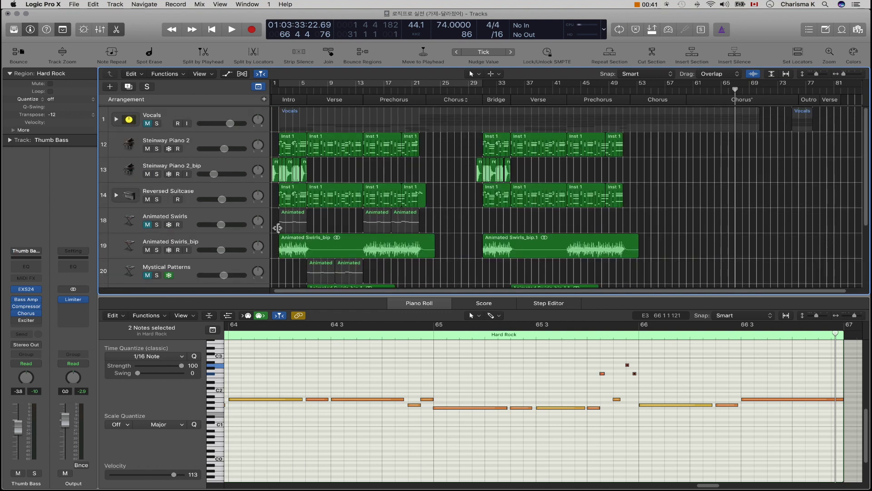
Create a Drummer track below Vocals with the Rock genre and output 1 + 2.
{"action": "left_click", "coordinate": [219, 130]}
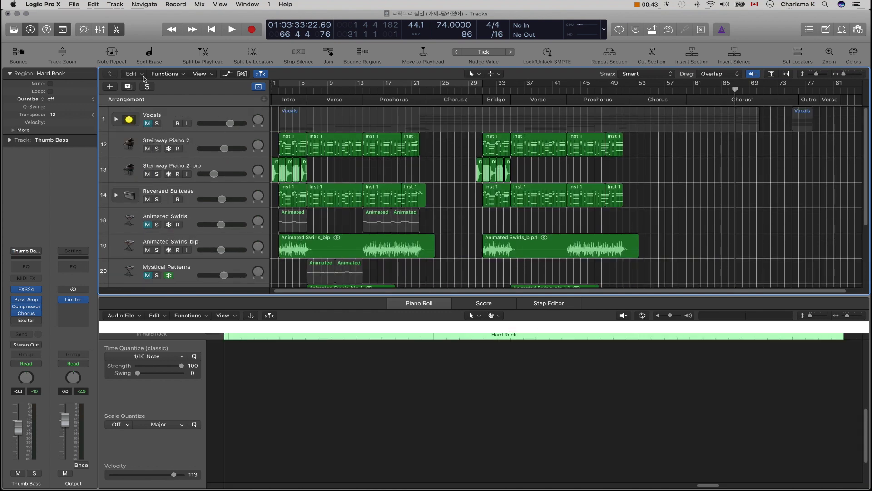
{"action": "left_click", "coordinate": [110, 89]}
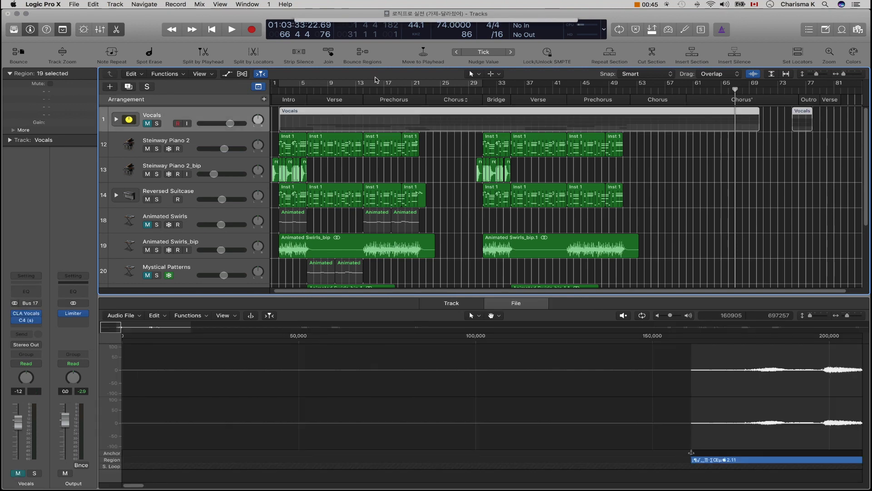
{"action": "left_click", "coordinate": [523, 40]}
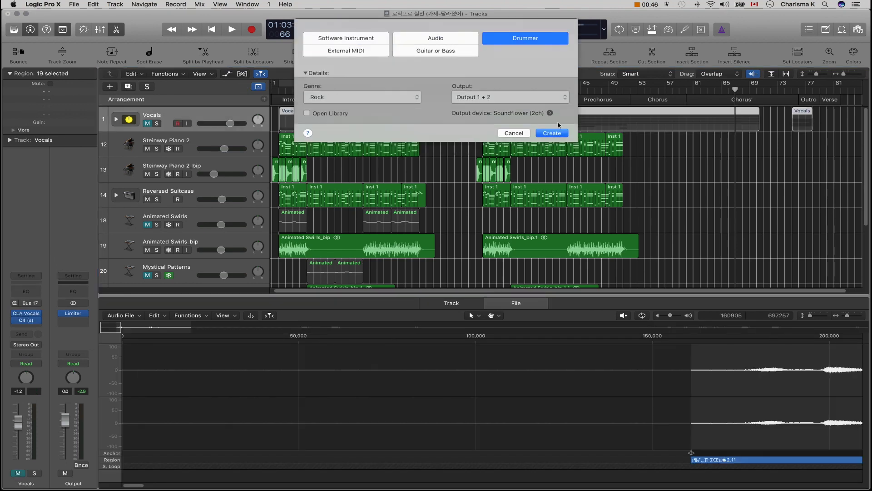
{"action": "left_click", "coordinate": [418, 98]}
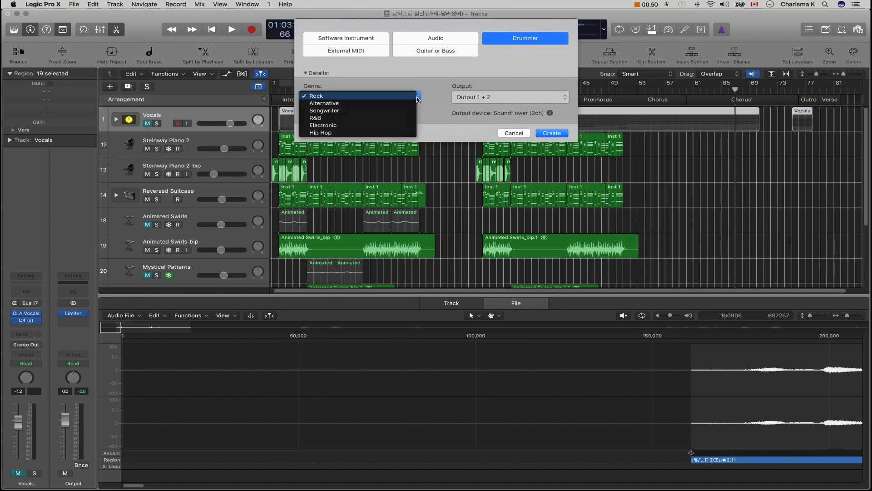
{"action": "left_click", "coordinate": [414, 96]}
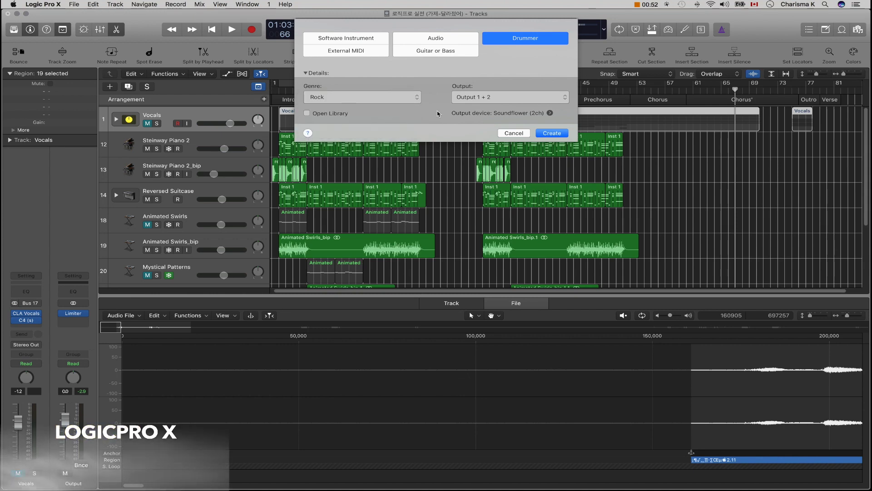
{"action": "left_click", "coordinate": [552, 133]}
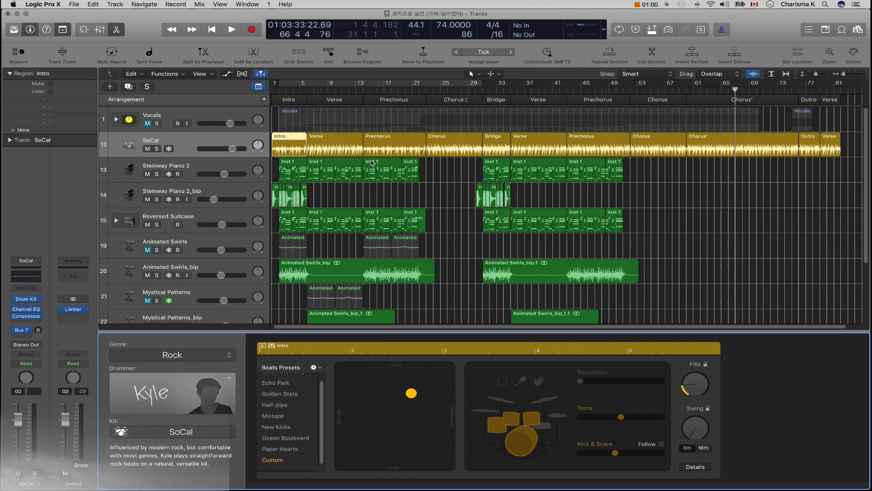
Compare the drummer settings of the first Chorus and Prechorus regions on the SoCal track.
{"action": "left_click", "coordinate": [448, 147]}
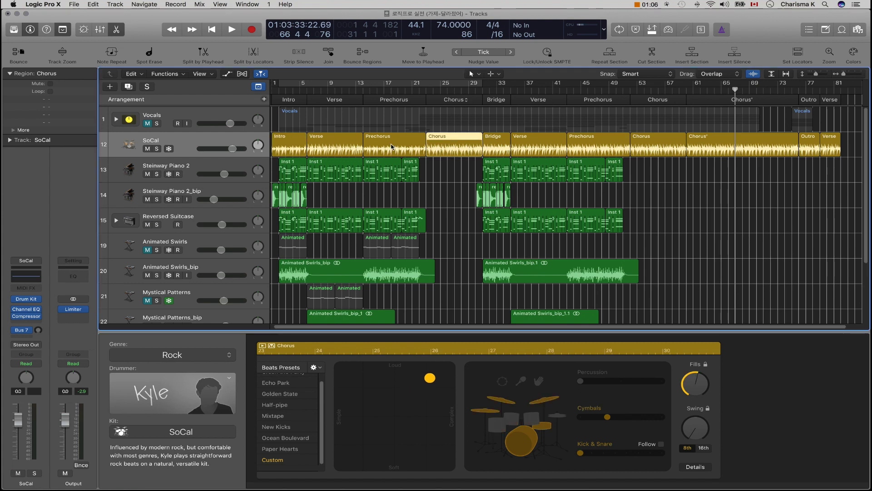
{"action": "left_click", "coordinate": [392, 147]}
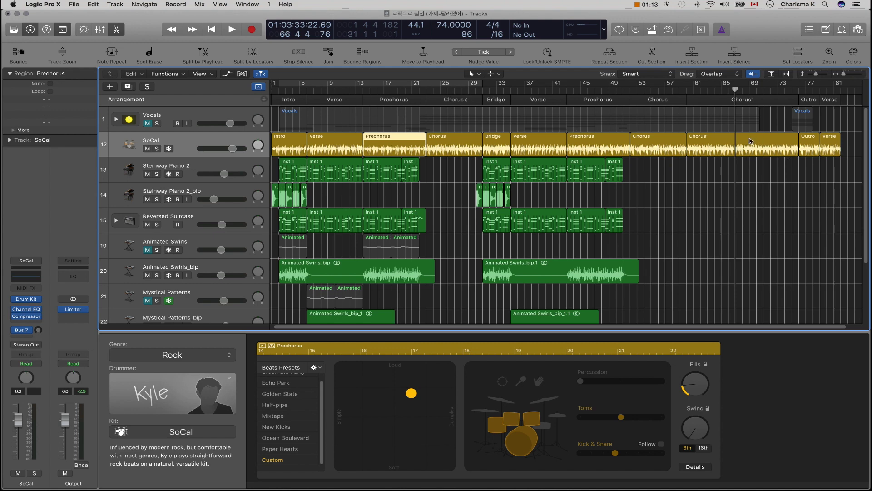
{"action": "scroll", "coordinate": [691, 172], "scroll_direction": "down", "scroll_amount": 3}
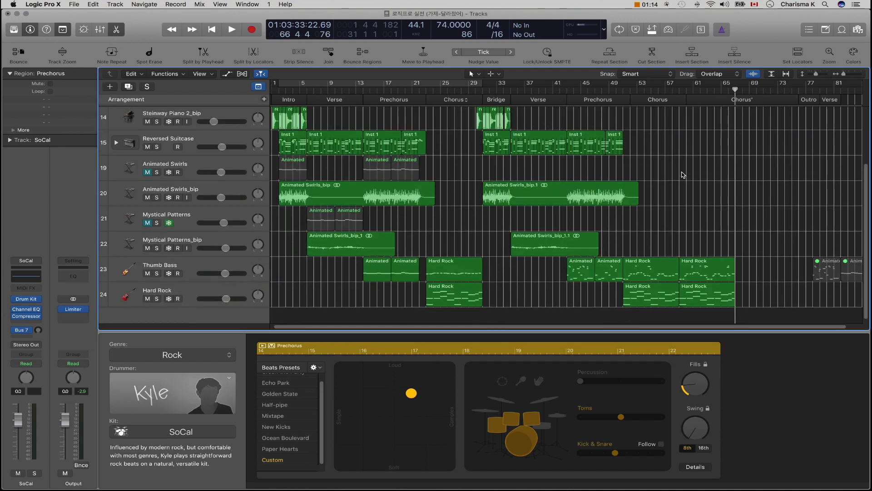
{"action": "scroll", "coordinate": [683, 174], "scroll_direction": "up", "scroll_amount": 3}
Delete the first Verse and first Prechorus regions from the SoCal drummer track.
{"action": "left_click", "coordinate": [331, 146]}
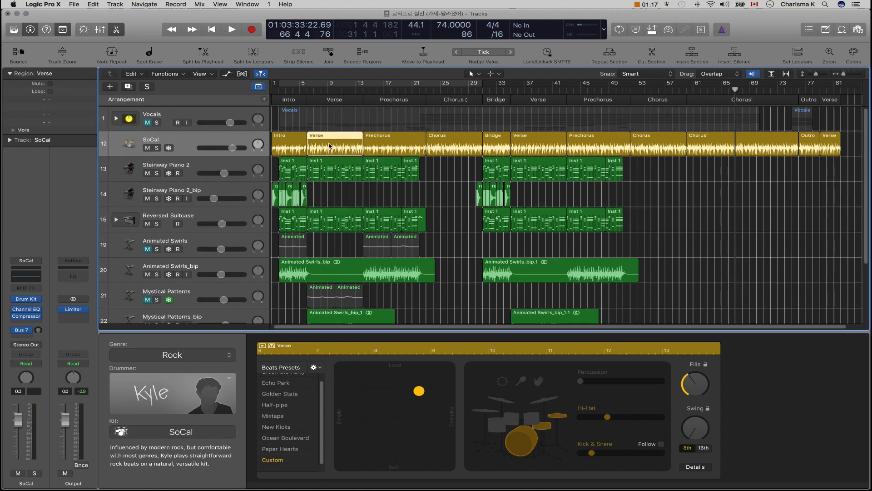
{"action": "key", "text": "BackSpace"}
{"action": "key", "text": "BackSpace"}
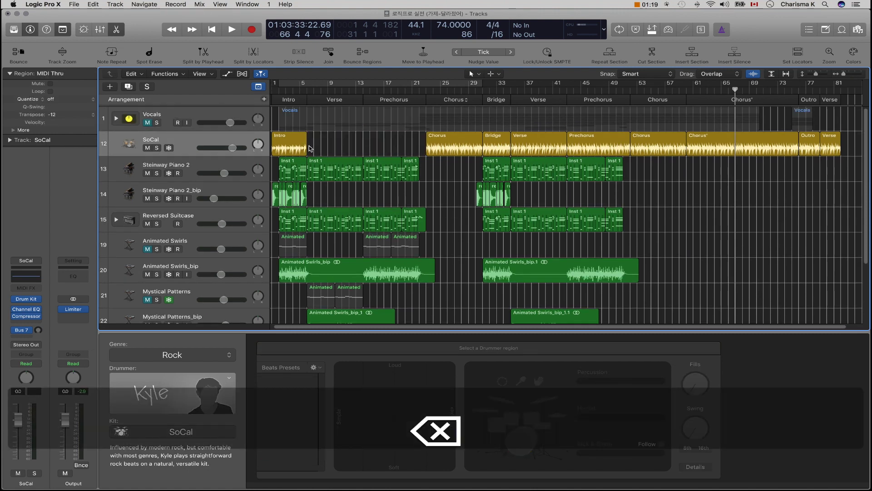
Move the Intro drummer region to bar 14, play it, and extend it to the start of the first Chorus at bar 23.
{"action": "left_click_drag", "start_coordinate": [285, 147], "coordinate": [375, 147]}
{"action": "key", "text": "shift+space"}
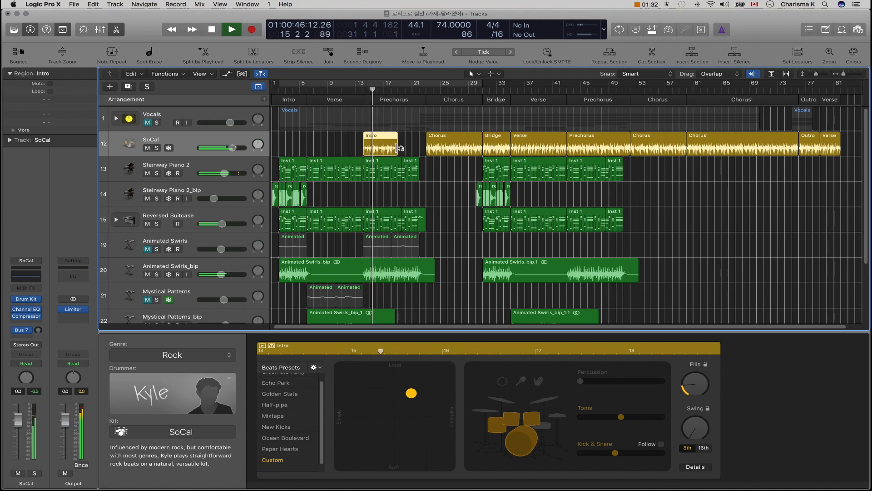
{"action": "left_click_drag", "start_coordinate": [396, 148], "coordinate": [444, 201]}
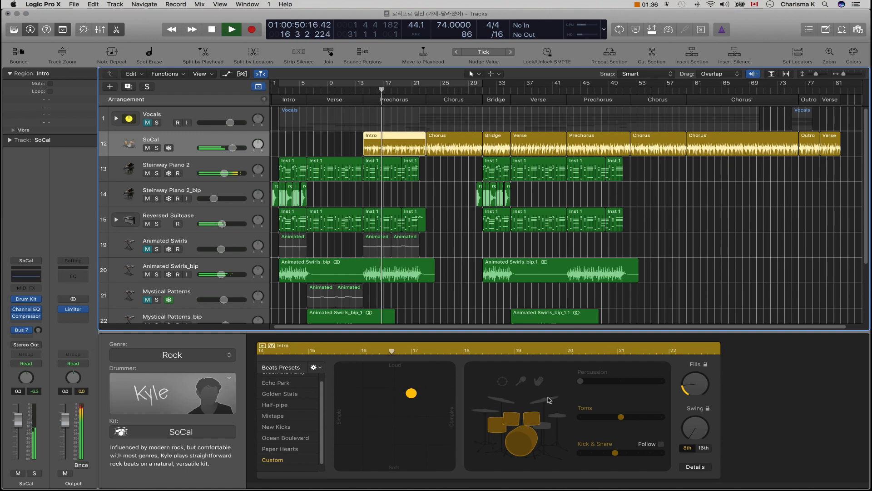
Switch the moved Intro region from toms to hi-hat, turn off its kick, and stop playback.
{"action": "left_click", "coordinate": [557, 414]}
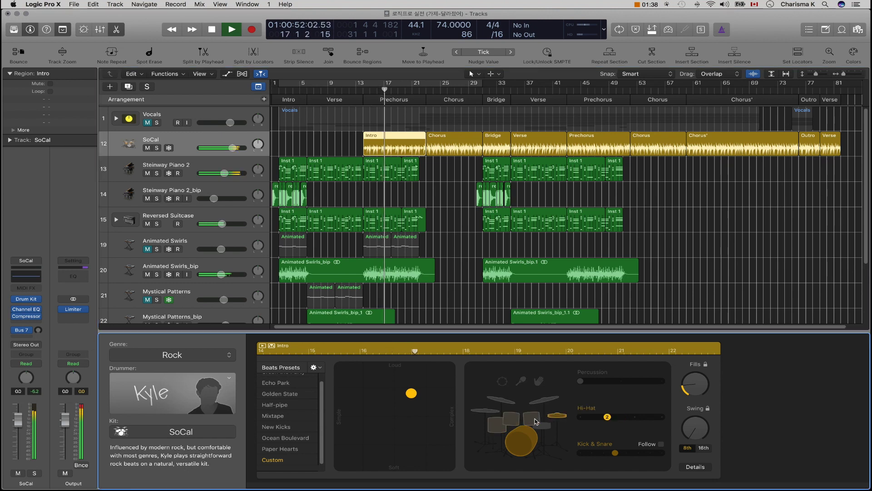
{"action": "left_click", "coordinate": [524, 449]}
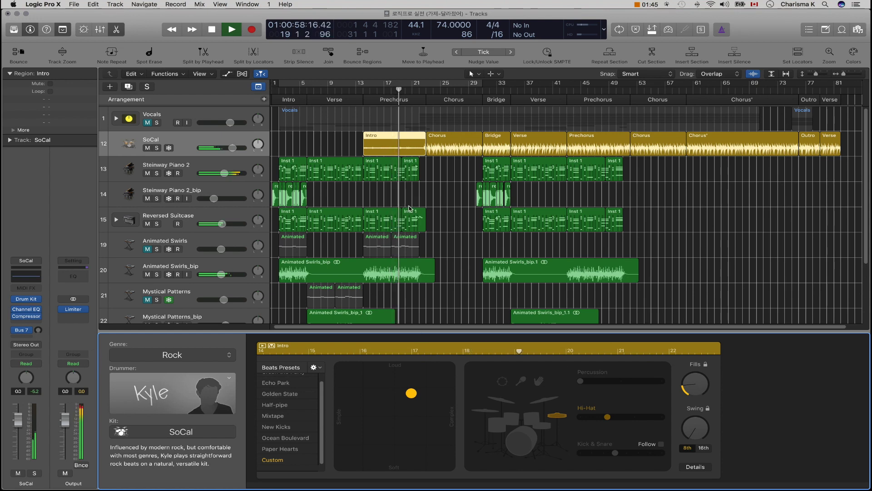
{"action": "key", "text": "space"}
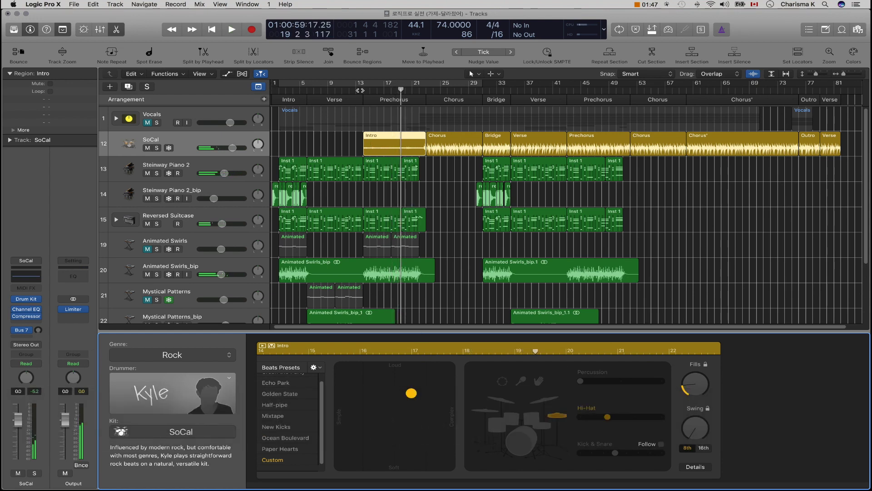
Play the song from bar 12 into the Prechorus to hear the hi-hat pattern come in, then stop.
{"action": "left_click", "coordinate": [359, 90]}
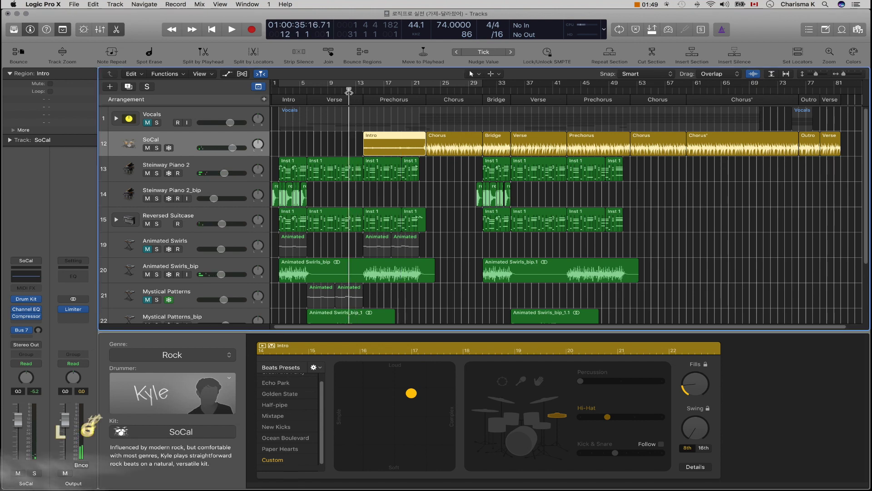
{"action": "key", "text": "space"}
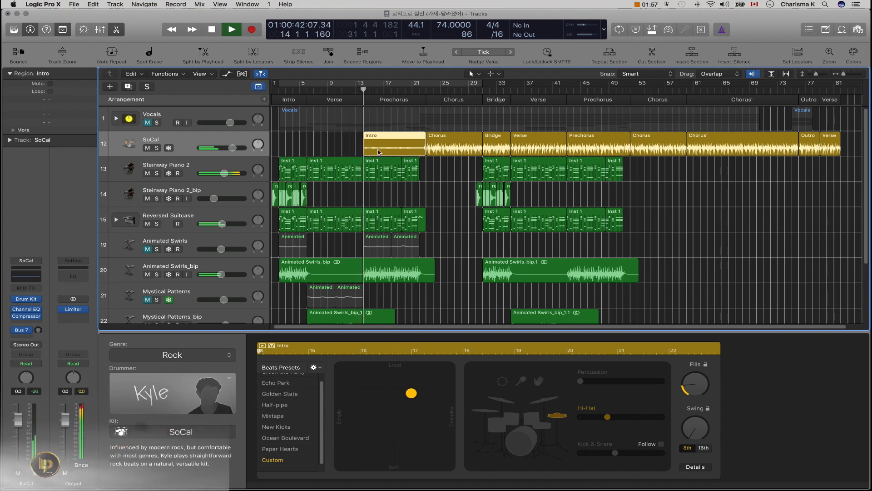
{"action": "key", "text": "space"}
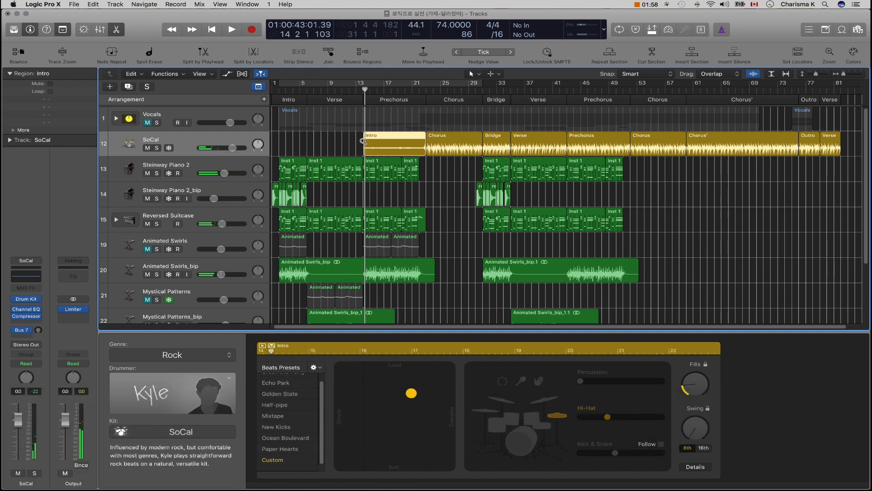
Copy the Intro drummer region directly before bar 14 and trim its start to leave about the last half bar.
{"action": "scroll", "coordinate": [363, 141], "scroll_direction": "up", "scroll_amount": 5}
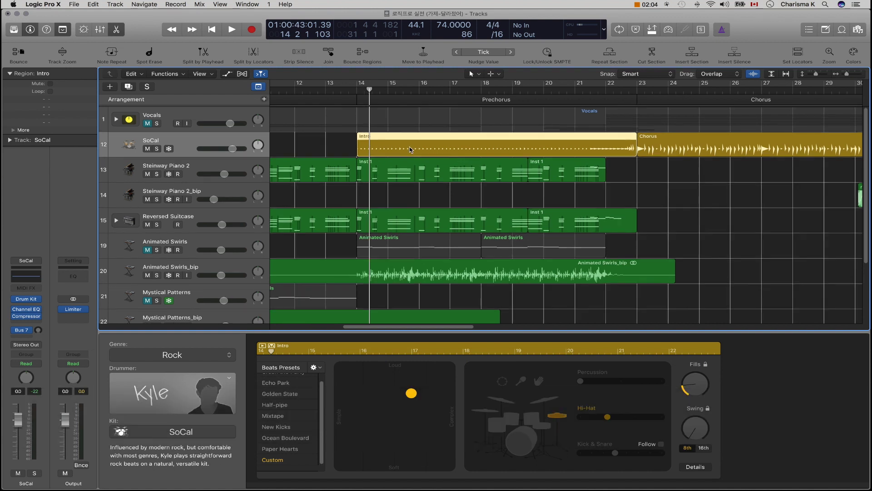
{"action": "scroll", "coordinate": [385, 153], "scroll_direction": "left", "scroll_amount": 8}
{"action": "left_click_drag", "start_coordinate": [674, 146], "coordinate": [394, 144]}
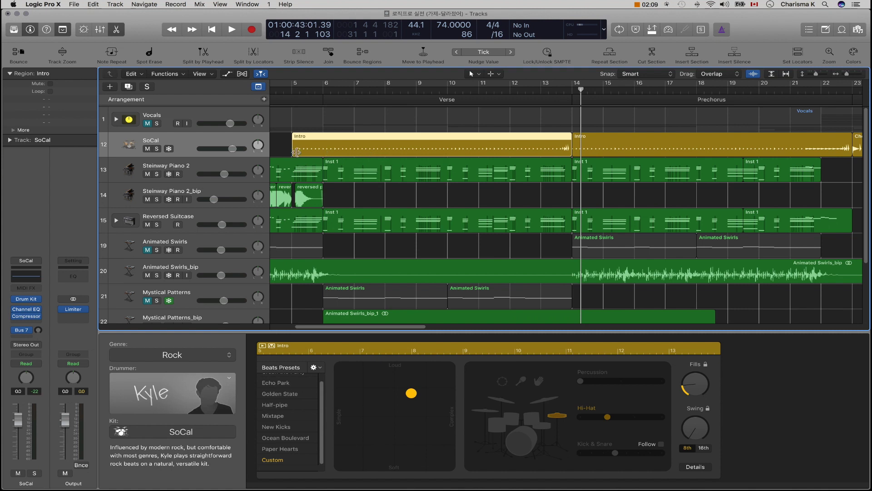
{"action": "left_click_drag", "start_coordinate": [292, 151], "coordinate": [558, 152]}
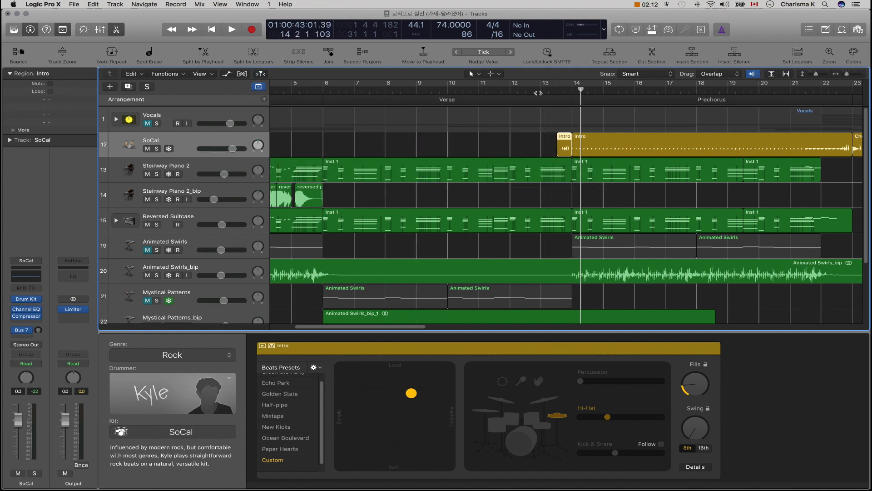
Play the transition into the Prechorus from about bar 12 and slightly lower the Fills amount of the short Intro region.
{"action": "left_click", "coordinate": [518, 87]}
{"action": "key", "text": "space"}
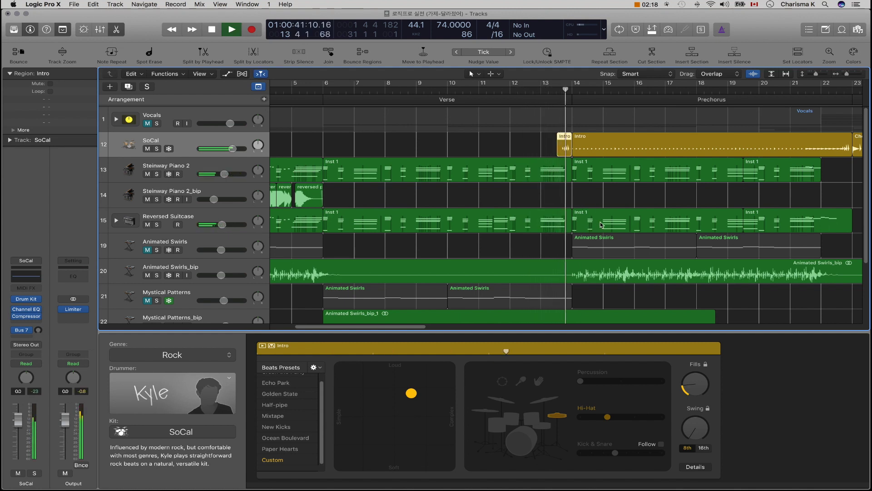
{"action": "key", "text": "space"}
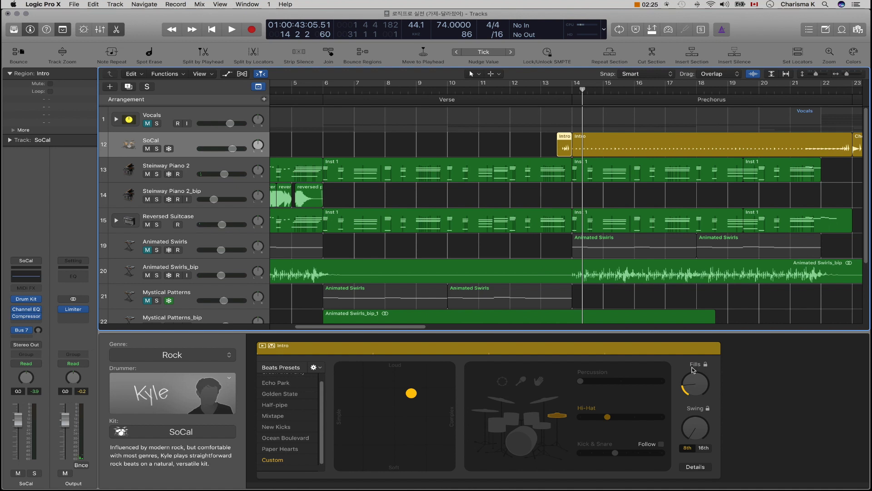
{"action": "left_click_drag", "start_coordinate": [697, 386], "coordinate": [698, 390]}
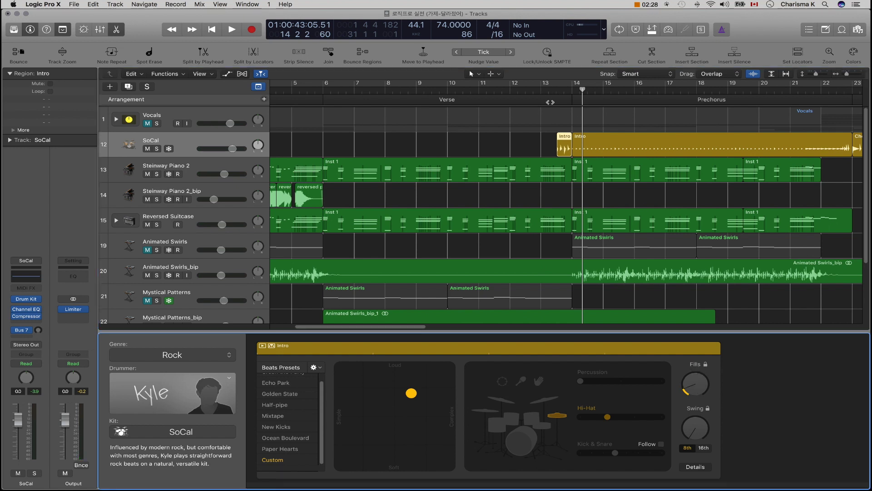
Replay the transition into the Prechorus, then readjust the Fills amount of the short Intro drummer region before bar 14.
{"action": "left_click", "coordinate": [599, 186]}
{"action": "key", "text": "space"}
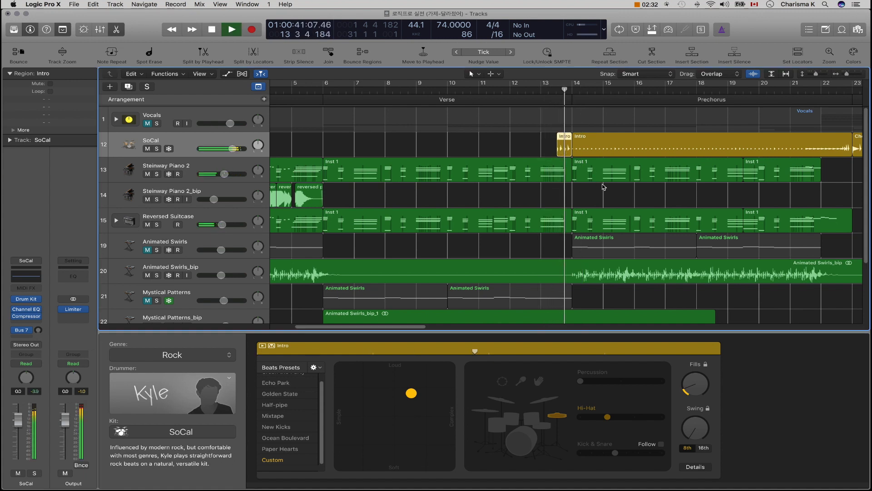
{"action": "key", "text": "space"}
{"action": "left_click", "coordinate": [695, 388]}
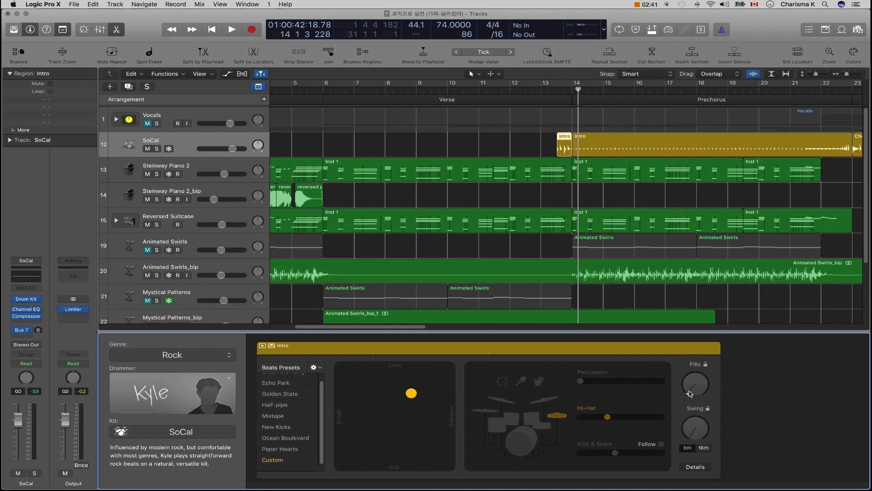
Play the song from about bar 13 into the Prechorus, select the long Intro drummer region, and stop playback.
{"action": "left_click", "coordinate": [539, 91]}
{"action": "key", "text": "space"}
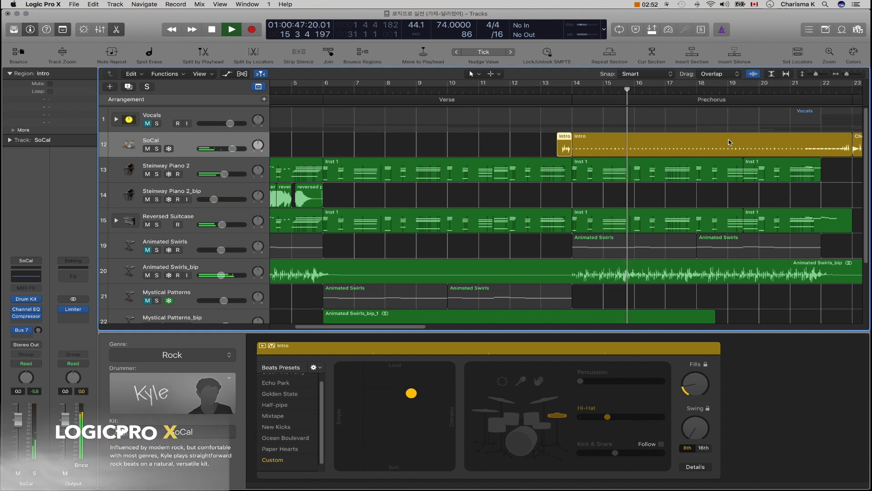
{"action": "left_click", "coordinate": [535, 346]}
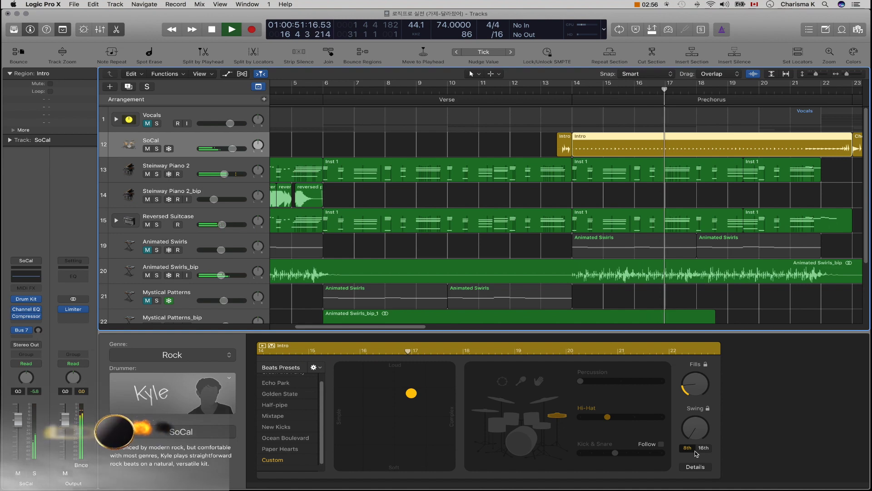
{"action": "key", "text": "space"}
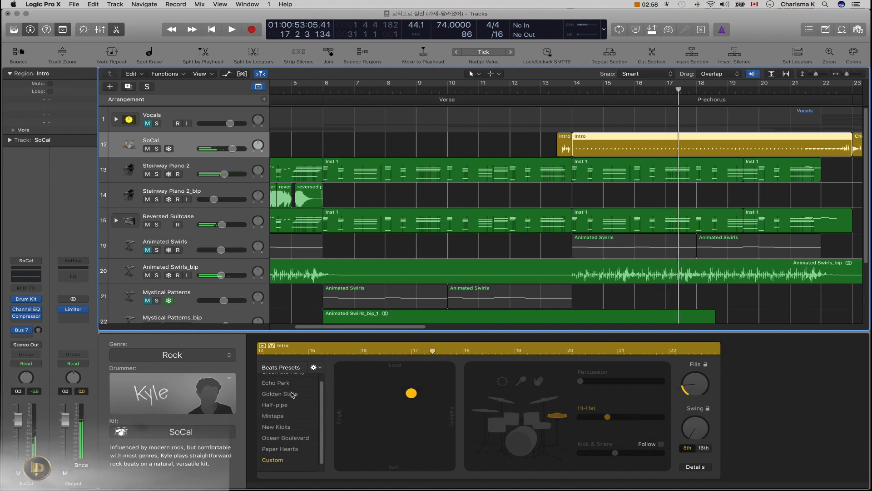
Look through Kyle's beat presets and open the choice of Rock drummers.
{"action": "scroll", "coordinate": [293, 395], "scroll_direction": "up", "scroll_amount": 1}
{"action": "scroll", "coordinate": [292, 396], "scroll_direction": "up", "scroll_amount": 1}
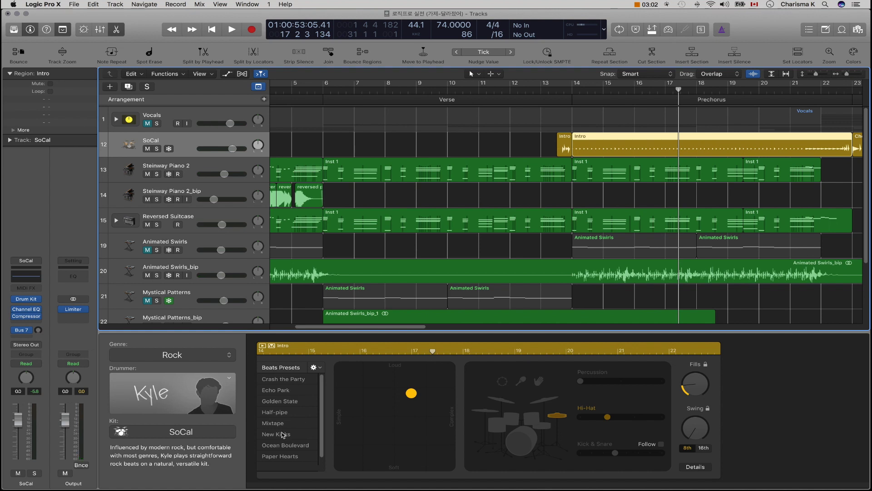
{"action": "mouse_move", "coordinate": [209, 385]}
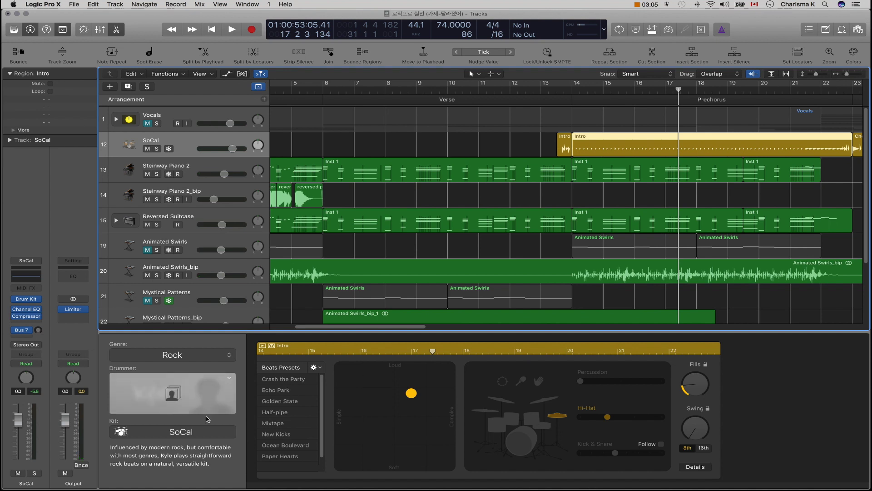
{"action": "left_click", "coordinate": [221, 387]}
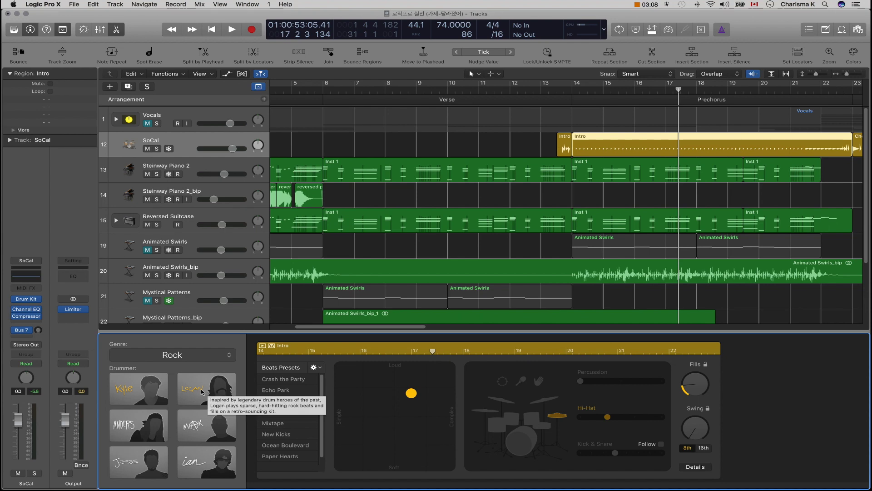
Turn on keeping settings when changing drummers and switch the track's drummer to Logan.
{"action": "left_click", "coordinate": [203, 391]}
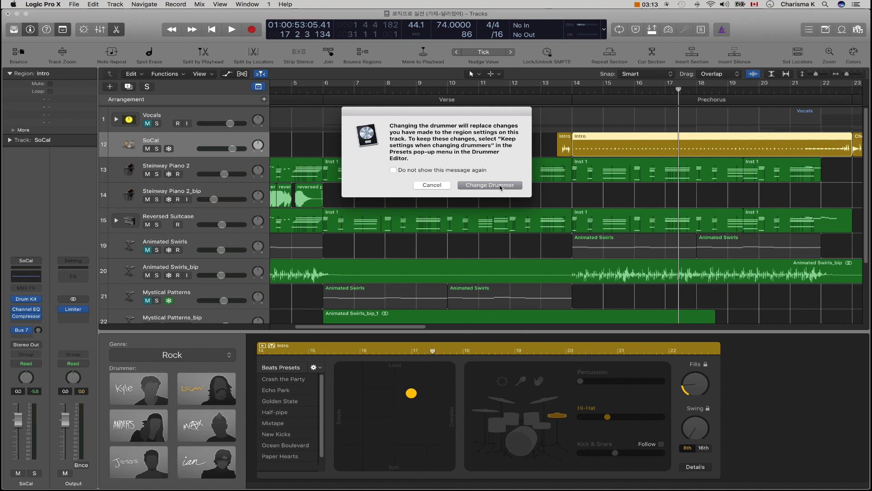
{"action": "left_click", "coordinate": [431, 186]}
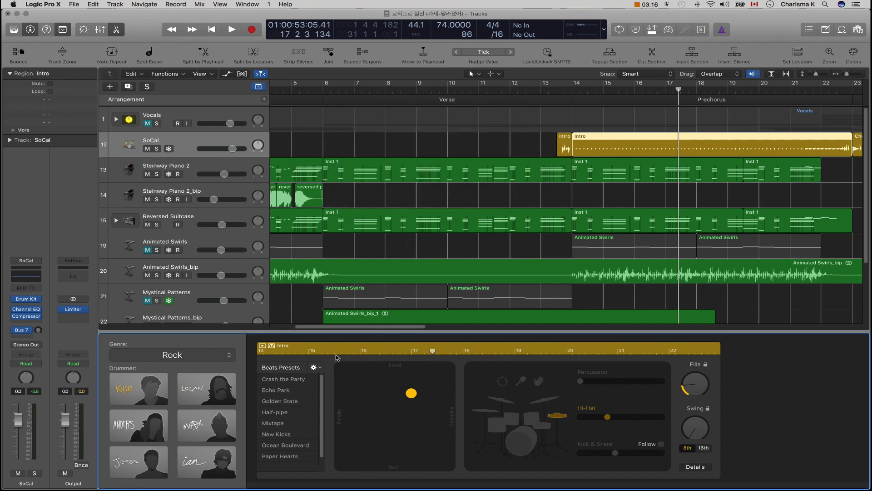
{"action": "left_click", "coordinate": [315, 367]}
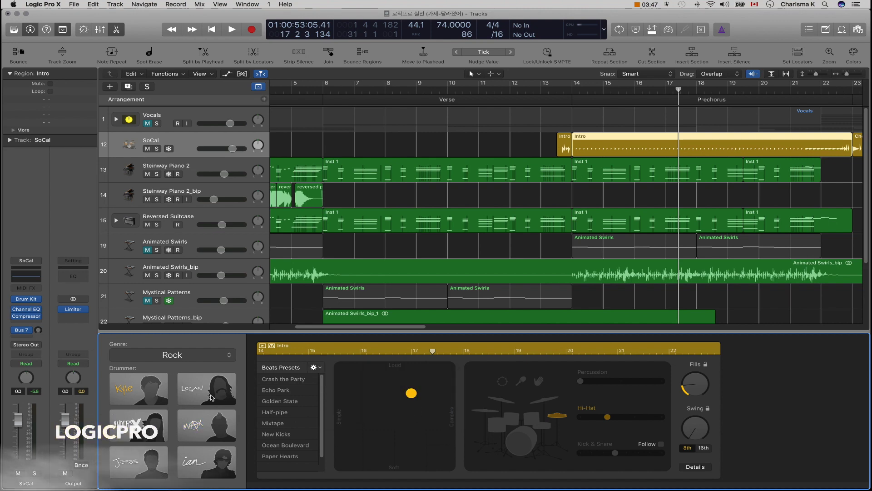
{"action": "left_click", "coordinate": [211, 398]}
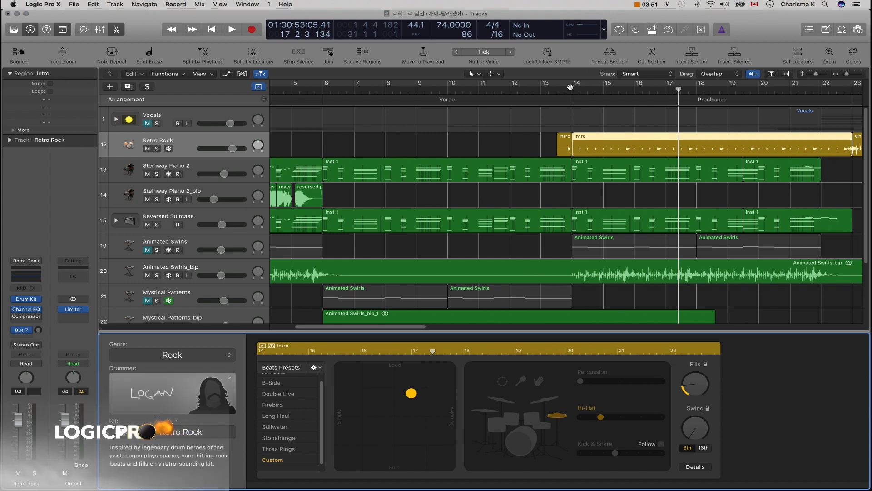
Play the song from about halfway through bar 13 to hear Logan's drumming lead into the Prechorus.
{"action": "left_click", "coordinate": [563, 86]}
{"action": "key", "text": "space"}
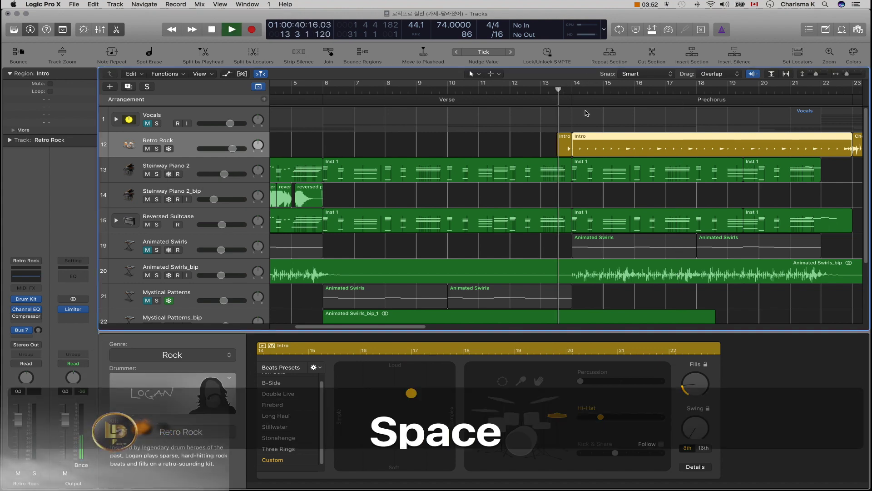